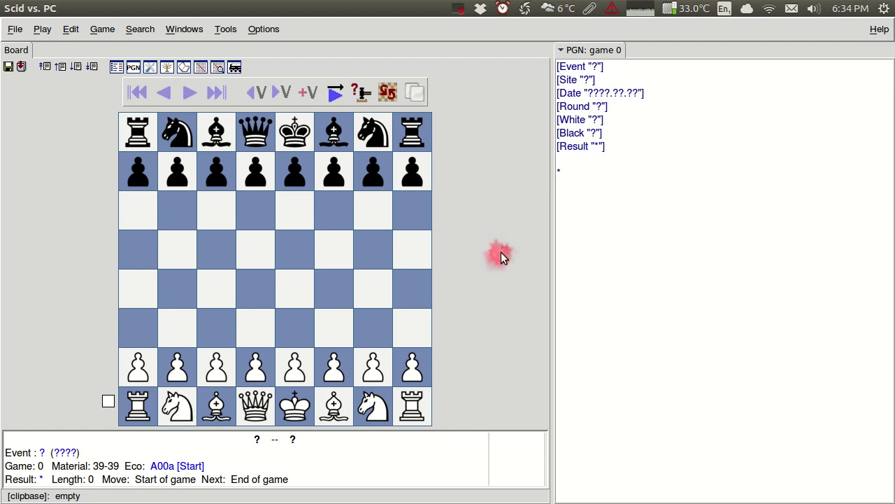
- Open the ICOF_2300.si4 database from the Desktop folder
click(15, 30)
click(32, 70)
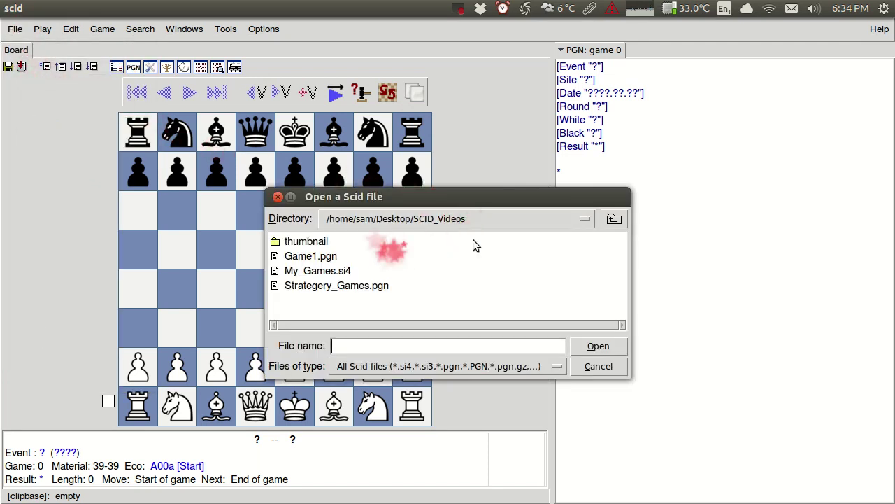
click(535, 219)
click(395, 201)
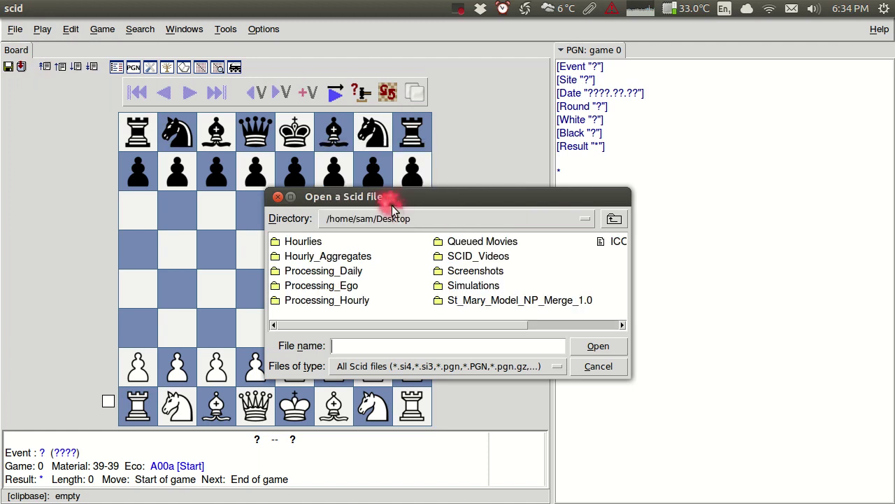
click(622, 324)
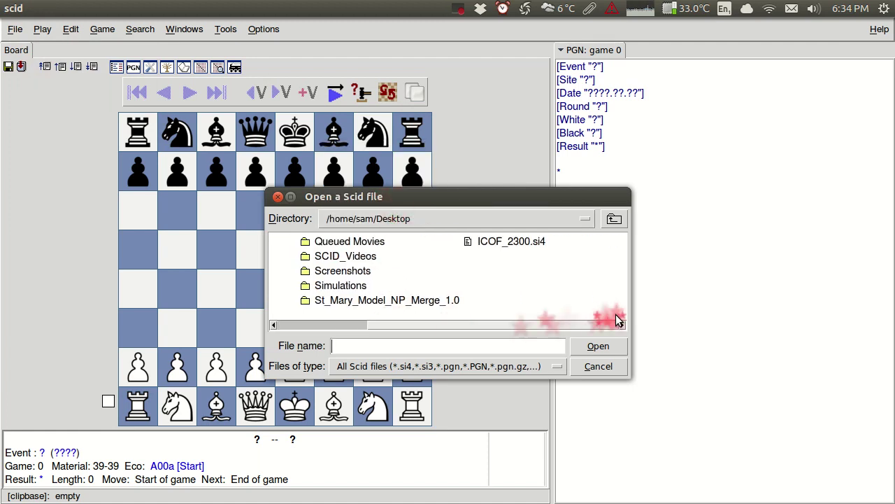
double_click(518, 241)
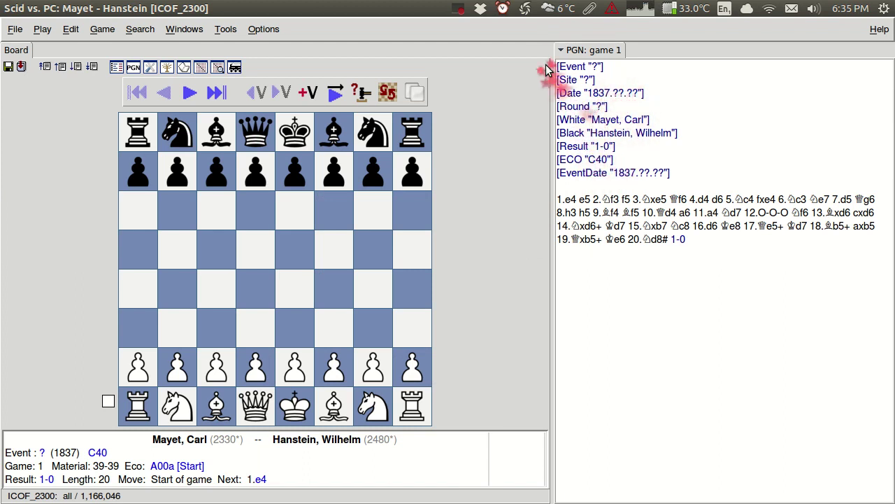
- Show the game list docked in the same pane as the PGN notation, and widen that pane
click(116, 66)
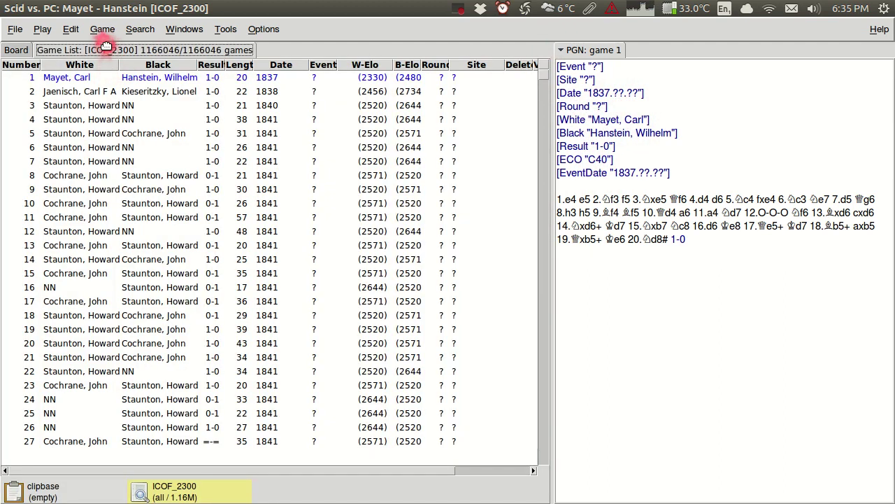
drag(105, 45, 671, 52)
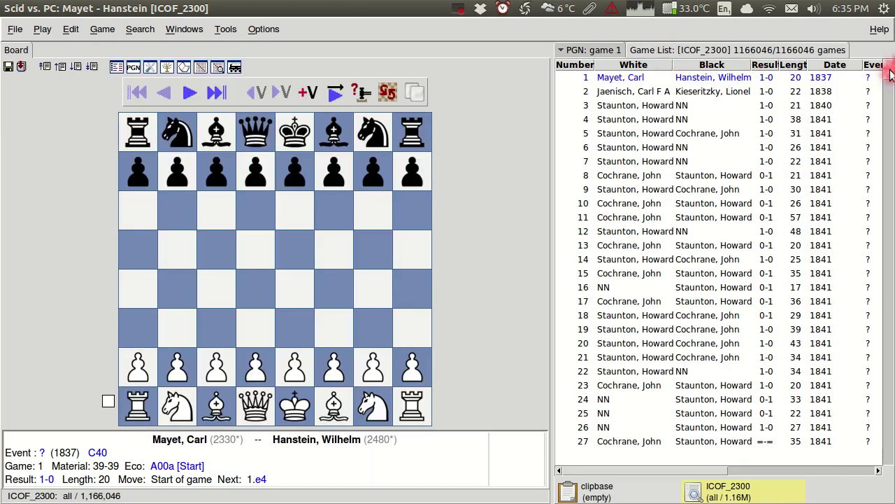
drag(890, 73, 886, 458)
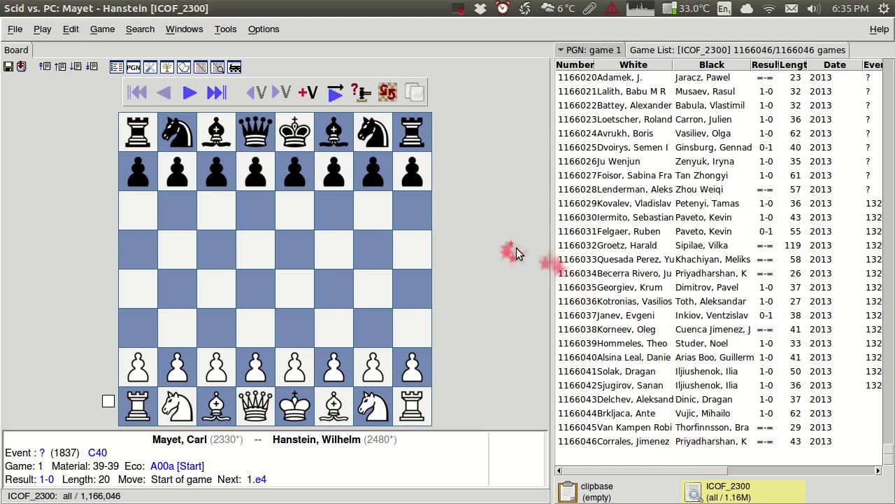
drag(554, 253, 495, 251)
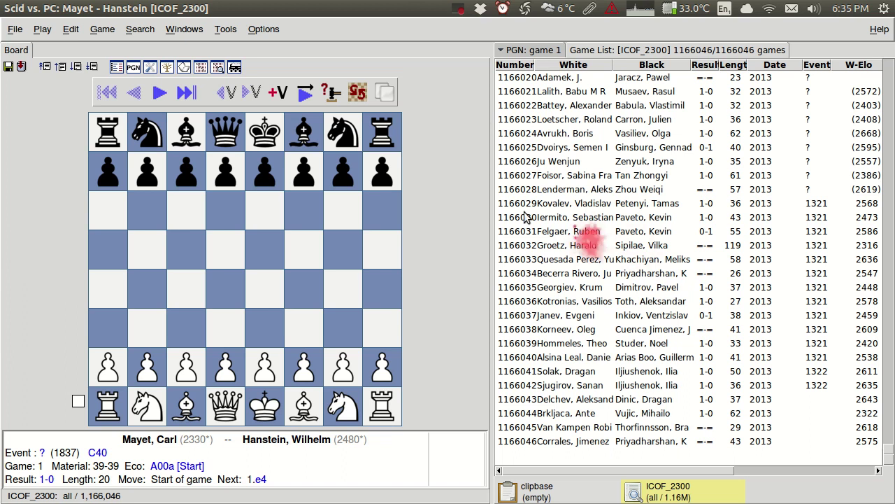
- Open the opening tree for ICOF_2300 docked below the game list, and resize the panes to enlarge the board area and tree
click(169, 69)
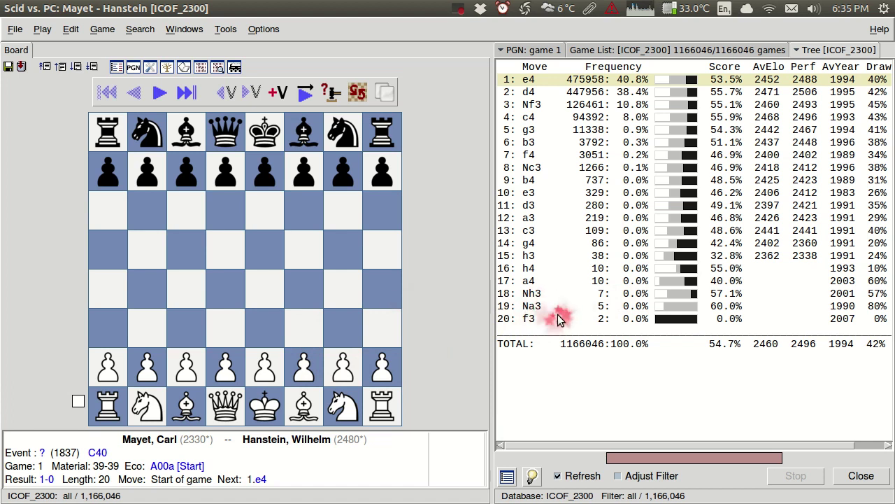
right_click(830, 53)
click(846, 78)
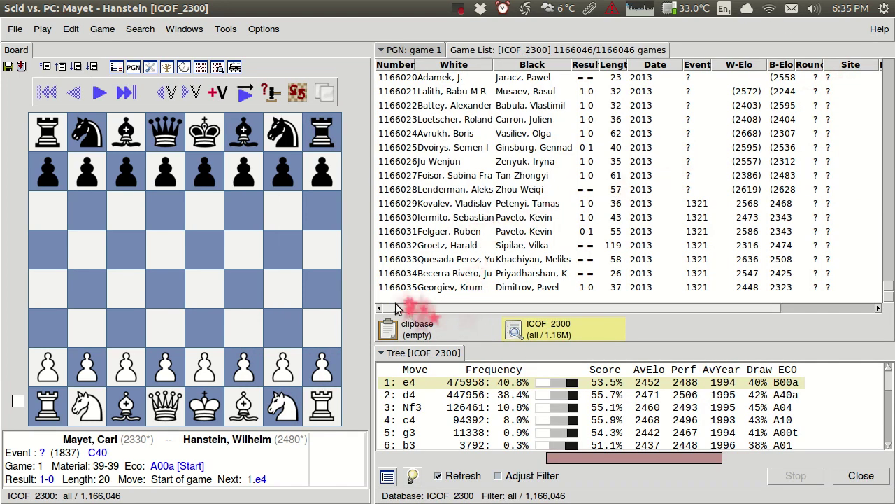
drag(372, 297, 510, 296)
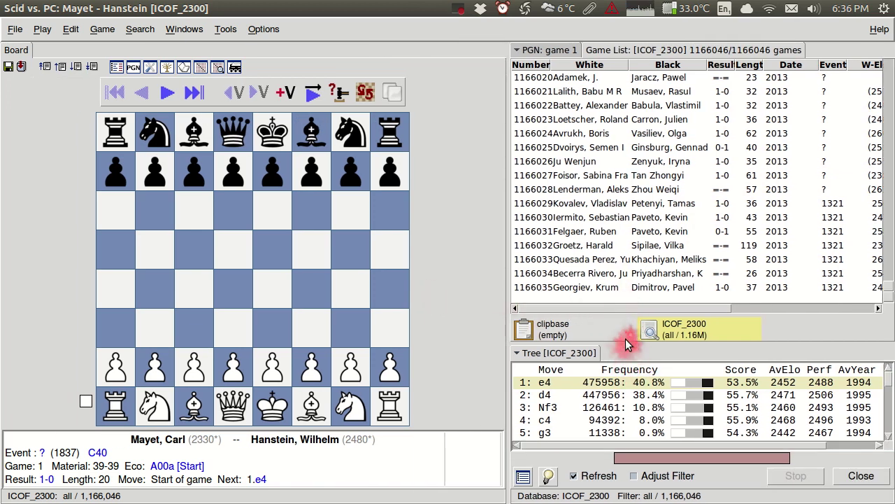
drag(626, 340, 622, 267)
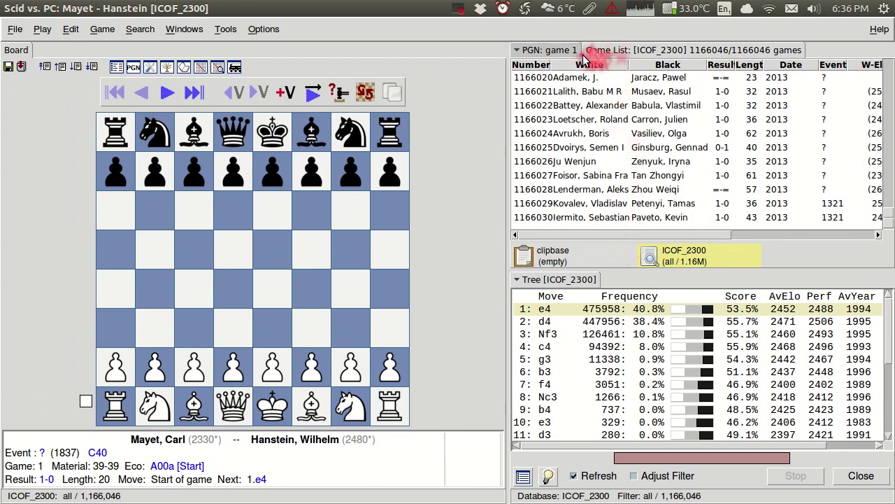
- Bring up the PGN notation and play 1.d4 d5 2.c4 Nc6 on the board, replacing the game's existing moves
click(554, 50)
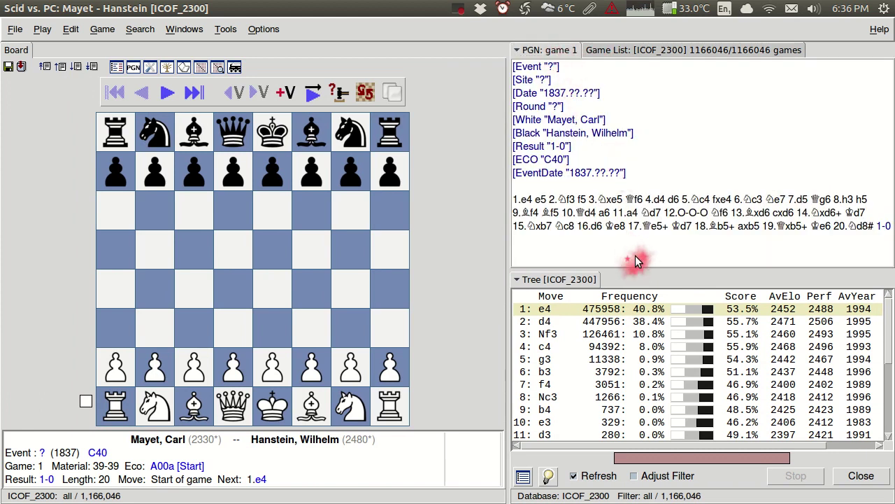
click(543, 262)
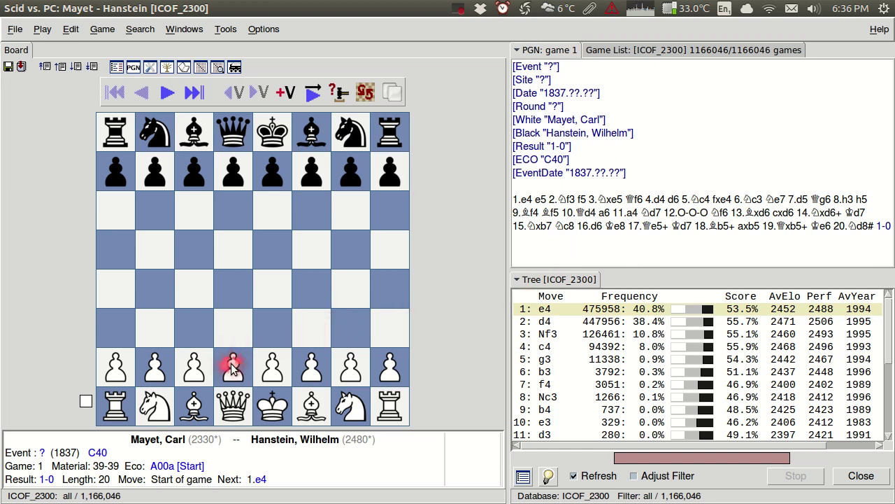
drag(233, 371, 233, 288)
click(571, 306)
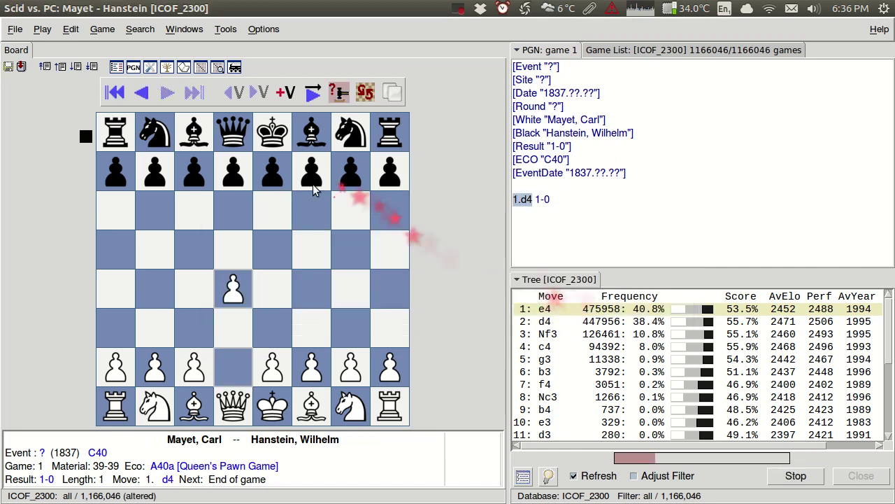
drag(238, 172, 232, 259)
drag(193, 366, 196, 287)
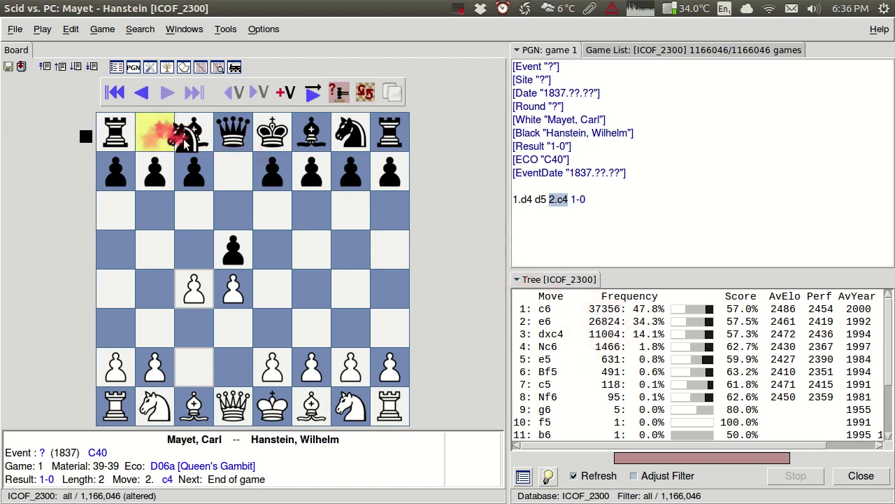
drag(155, 131, 191, 217)
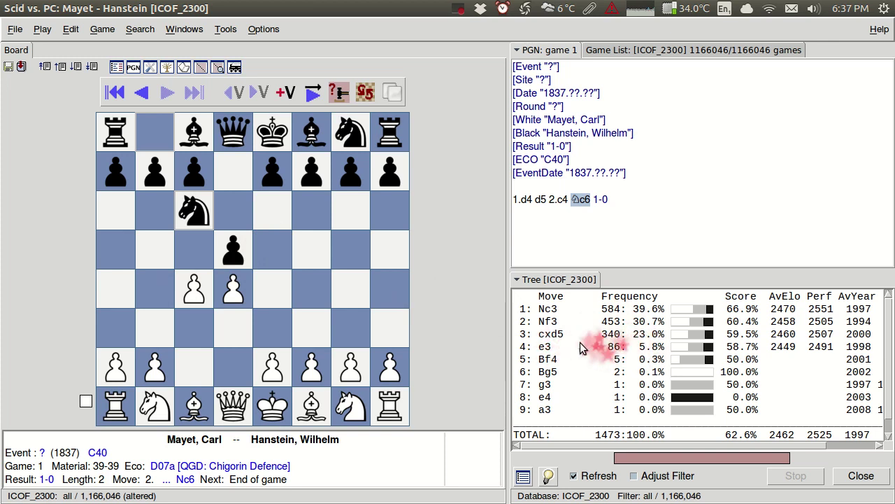
- Continue the line with 3.e3 e5 4.dxe5 d4 5.exd4 Qxd4 6.Qxd4 Nxd4, and bring the game list to the front
drag(274, 369, 274, 333)
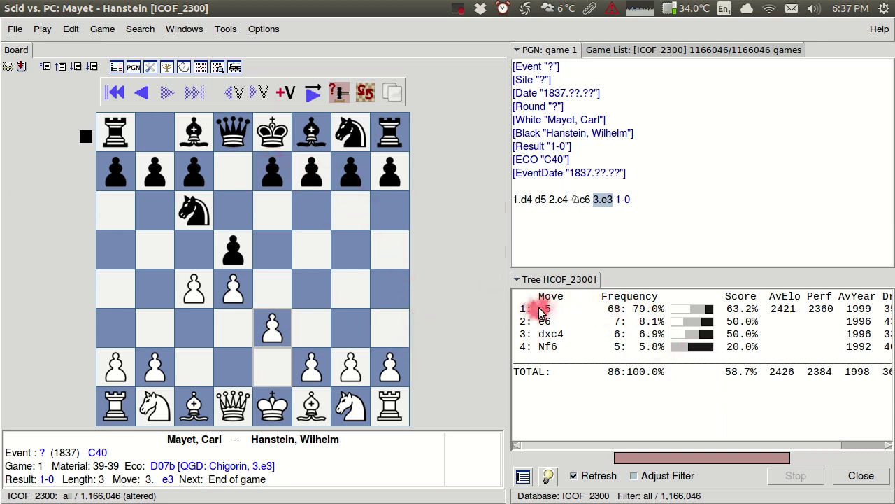
drag(273, 172, 273, 250)
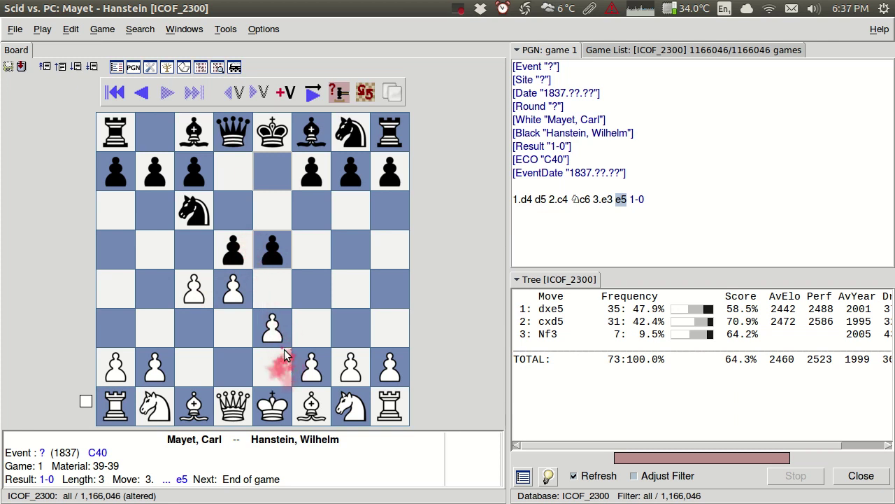
mouse_move(231, 283)
mouse_down()
mouse_move(295, 240)
mouse_move(273, 249)
mouse_move(699, 303)
mouse_move(443, 270)
mouse_move(319, 266)
mouse_move(645, 290)
mouse_move(738, 316)
mouse_move(700, 307)
mouse_move(743, 302)
mouse_move(726, 317)
mouse_move(739, 303)
mouse_move(292, 242)
mouse_move(275, 252)
mouse_move(233, 248)
mouse_move(234, 289)
mouse_up()
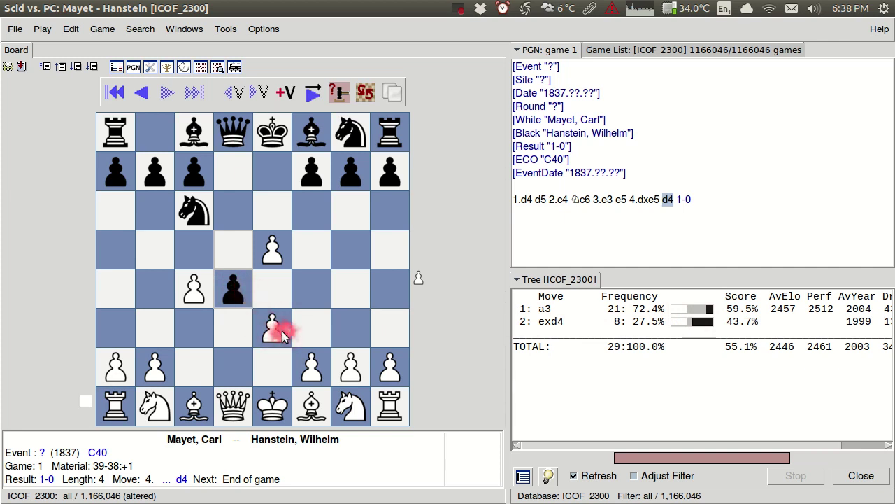
drag(282, 336, 236, 293)
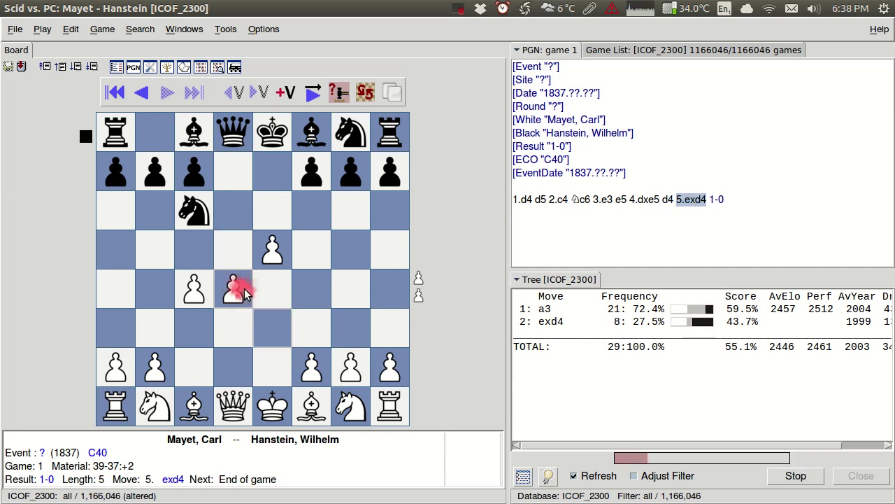
drag(234, 132, 233, 301)
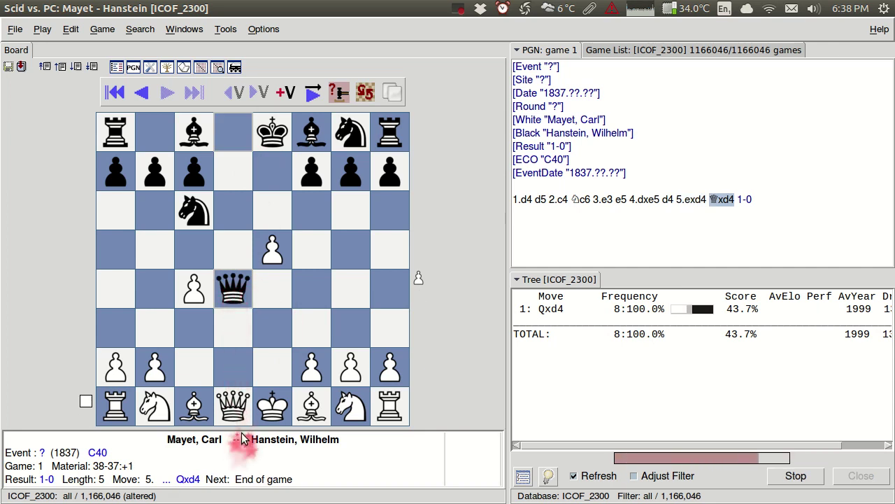
drag(233, 405, 237, 289)
drag(203, 216, 233, 294)
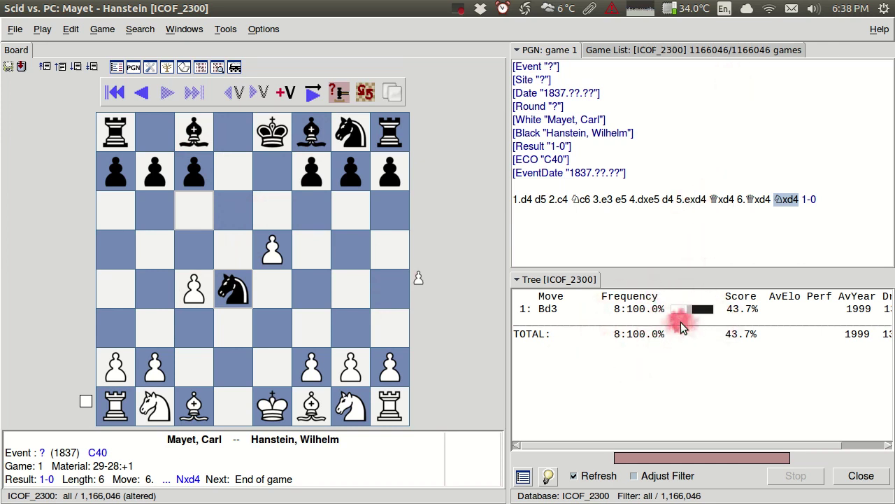
click(725, 50)
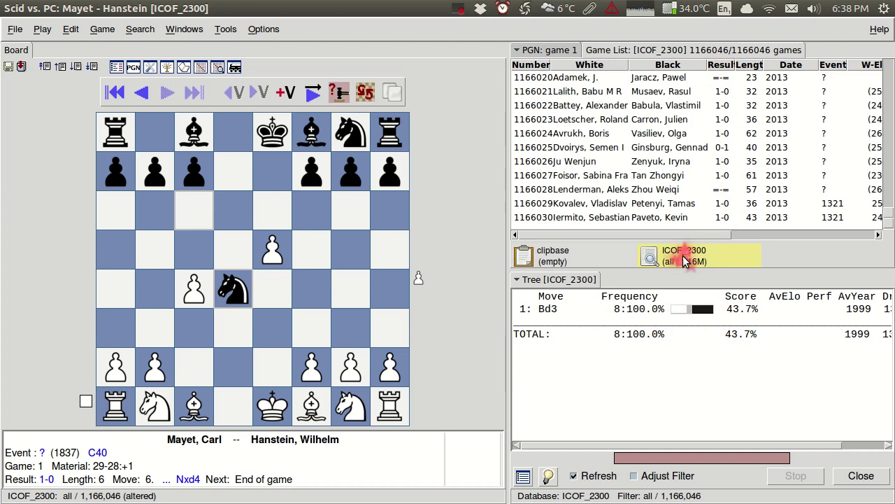
- Start configuring a new analysis engine and name it Stockfish
click(230, 28)
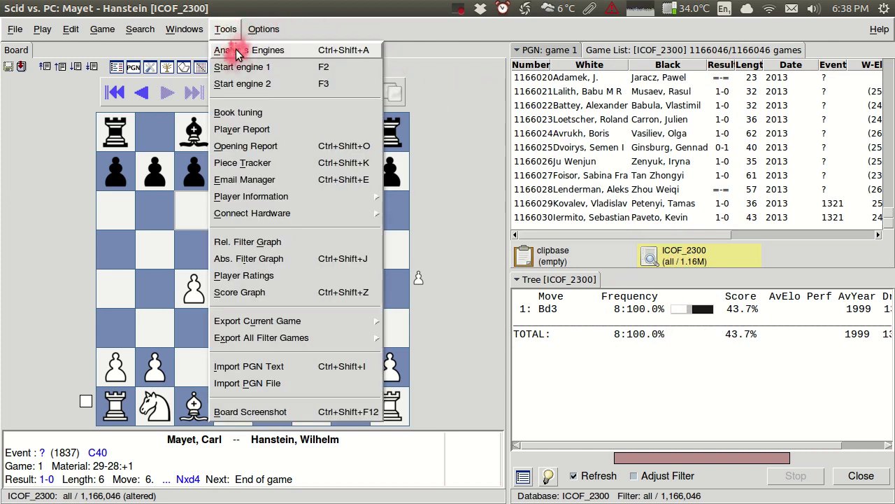
click(238, 50)
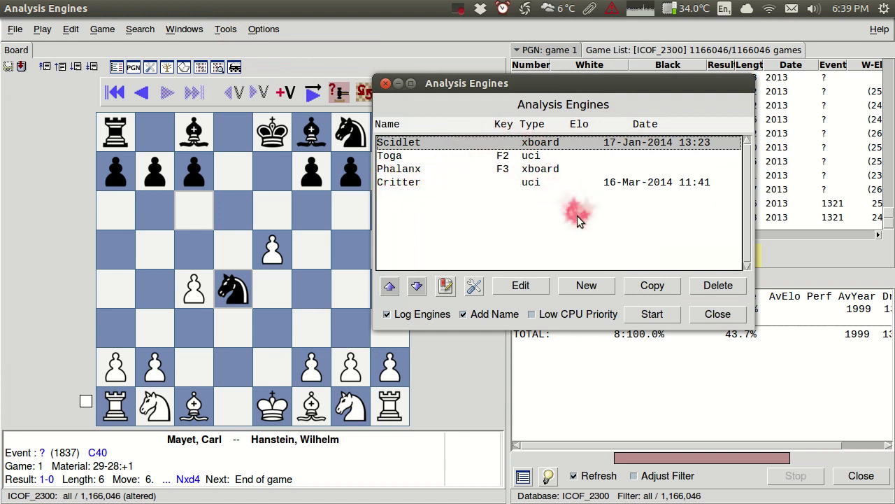
click(586, 285)
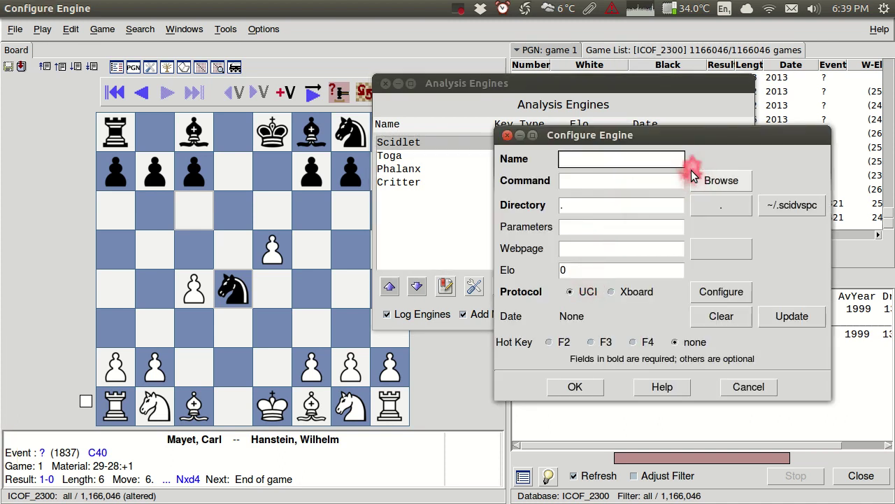
text(Stockfish)
- Set the engine's command to the stockfish executable in the Desktop folder and save the engine configuration
click(710, 185)
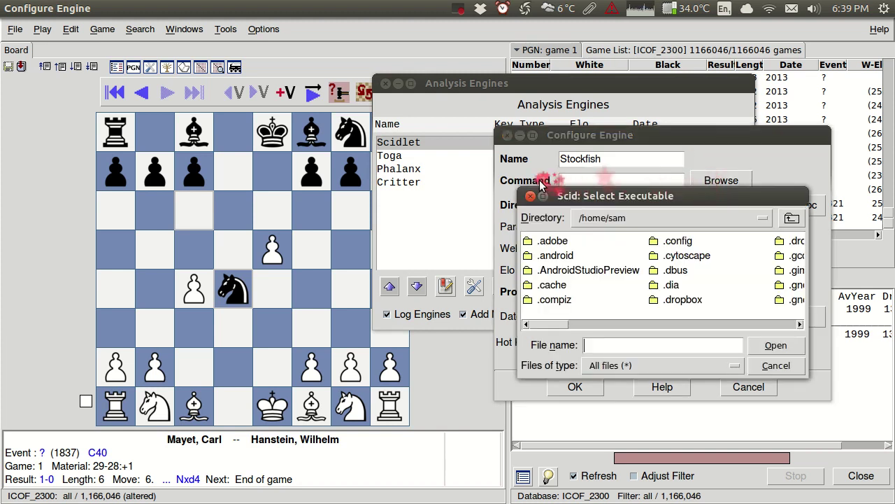
drag(562, 329, 670, 321)
double_click(717, 270)
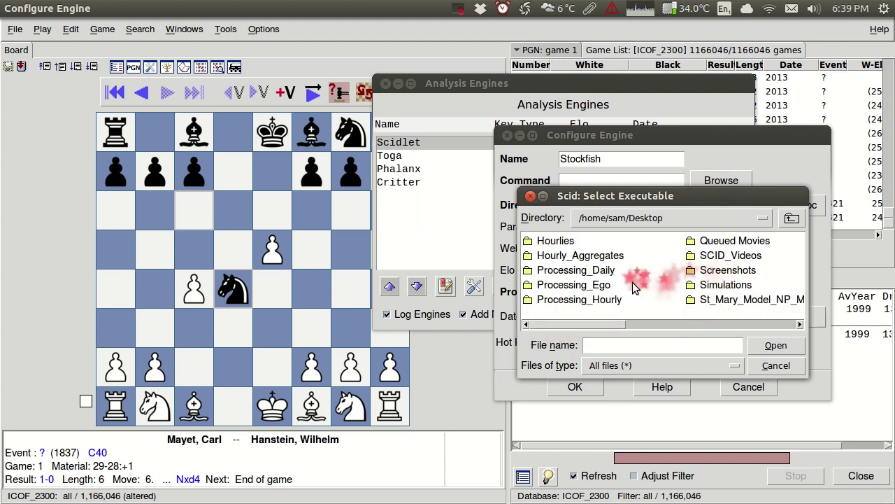
drag(611, 318, 684, 328)
double_click(669, 301)
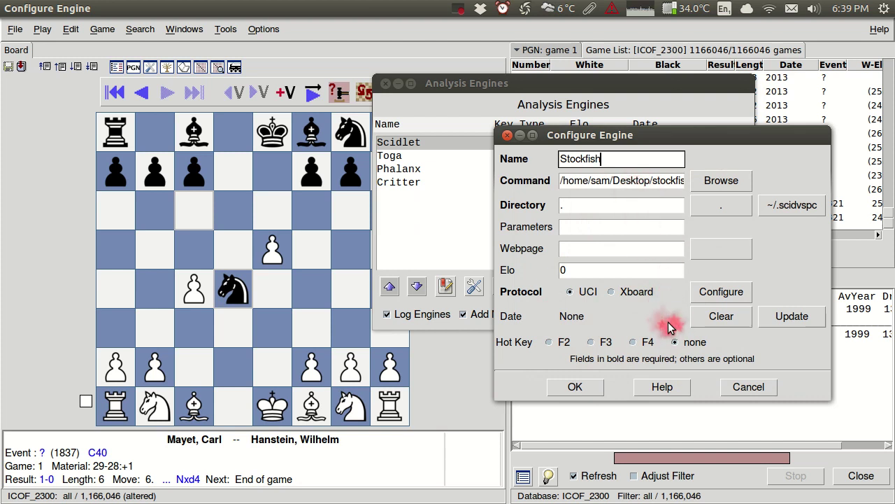
click(651, 272)
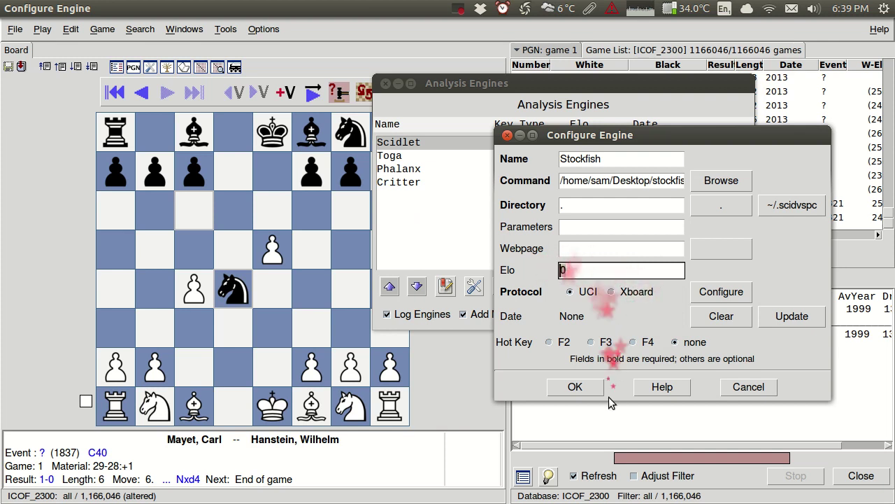
click(586, 389)
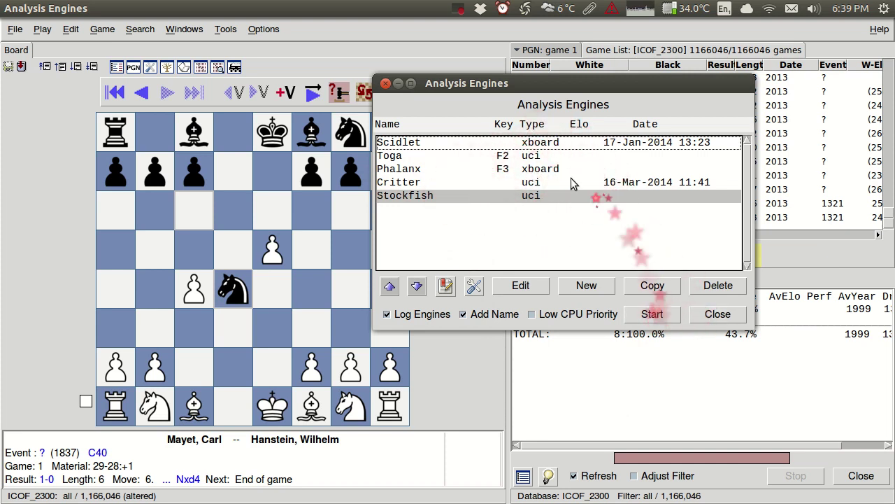
- Start Stockfish on the current position and set its number of analysis lines to 4
click(658, 315)
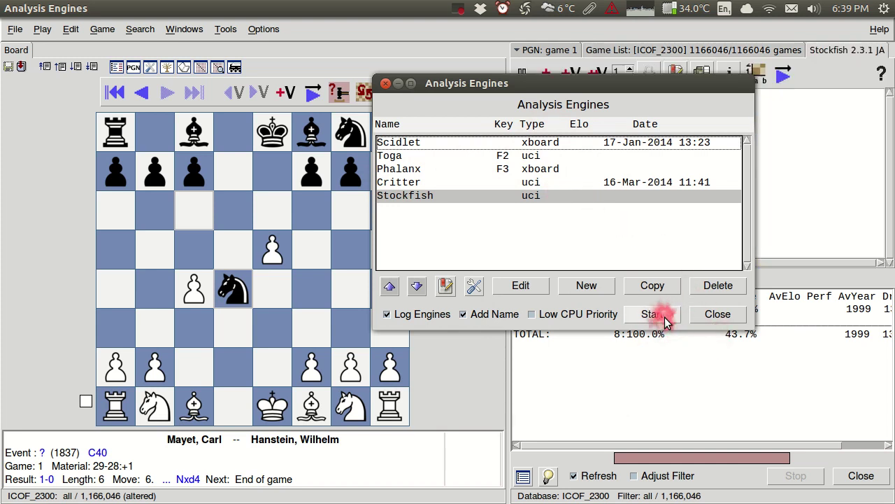
click(385, 83)
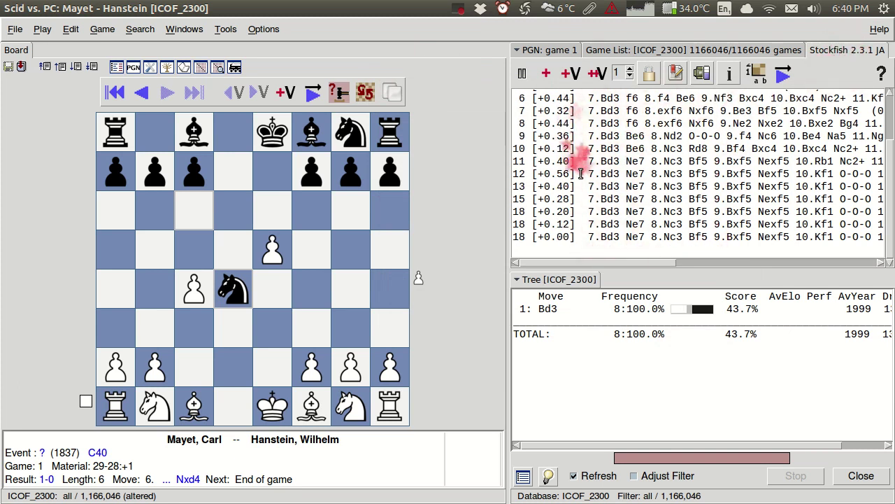
click(630, 69)
click(630, 70)
click(629, 69)
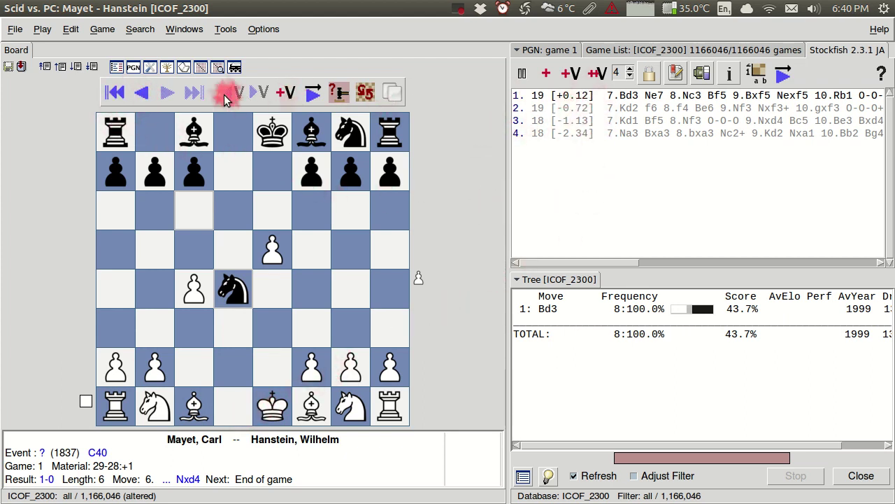
- Step back through the game to the position after 3...e5 and examine Stockfish's evaluation of White's candidate moves
click(145, 97)
click(144, 97)
click(144, 96)
click(145, 97)
click(144, 96)
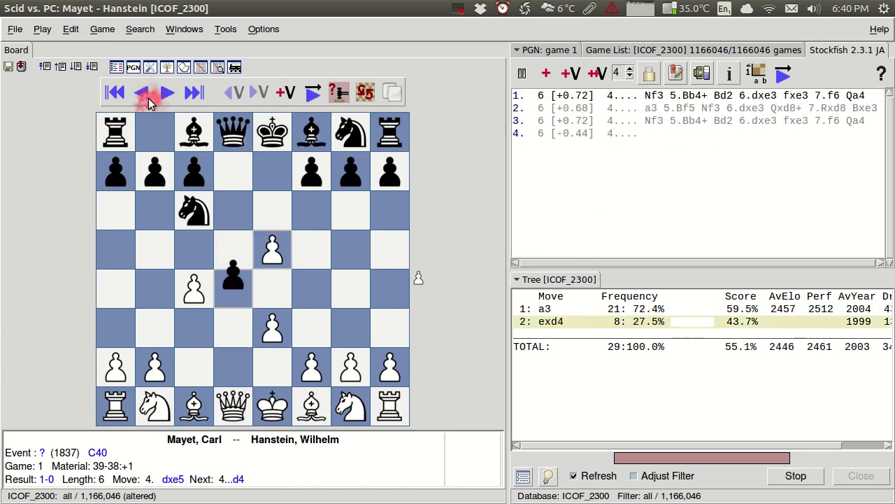
click(144, 98)
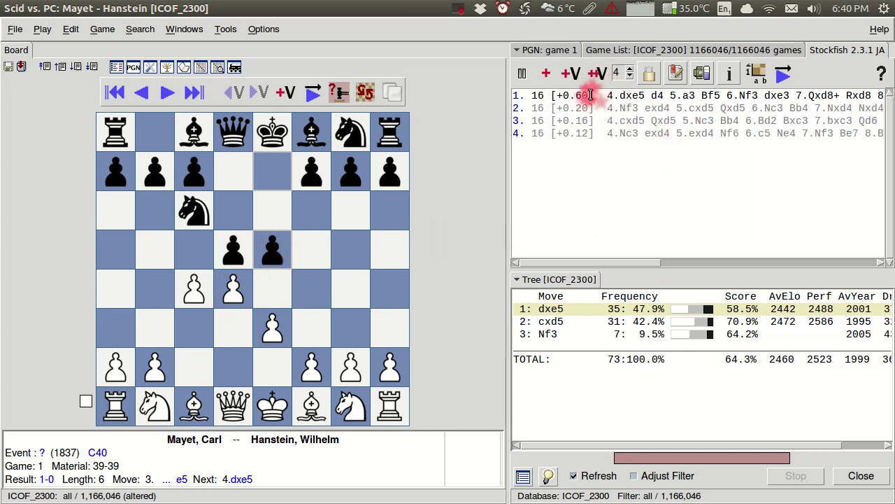
- Replay the line from 4.dxe5 to the final move 6...Nxd4, examining Stockfish's evaluations after 4.dxe5 and 4...d4
click(168, 93)
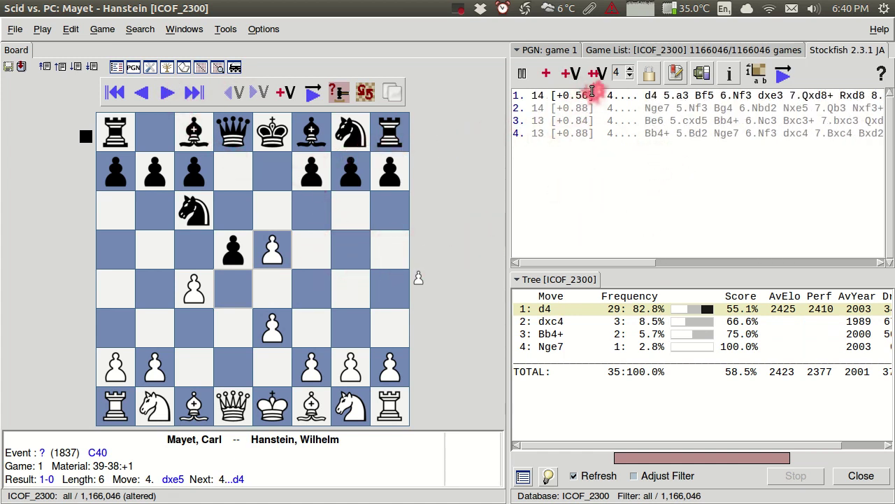
click(167, 92)
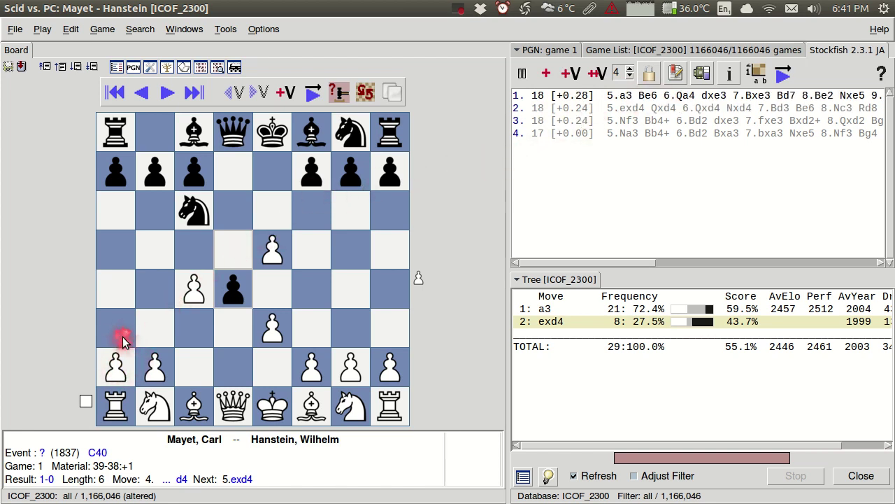
click(167, 98)
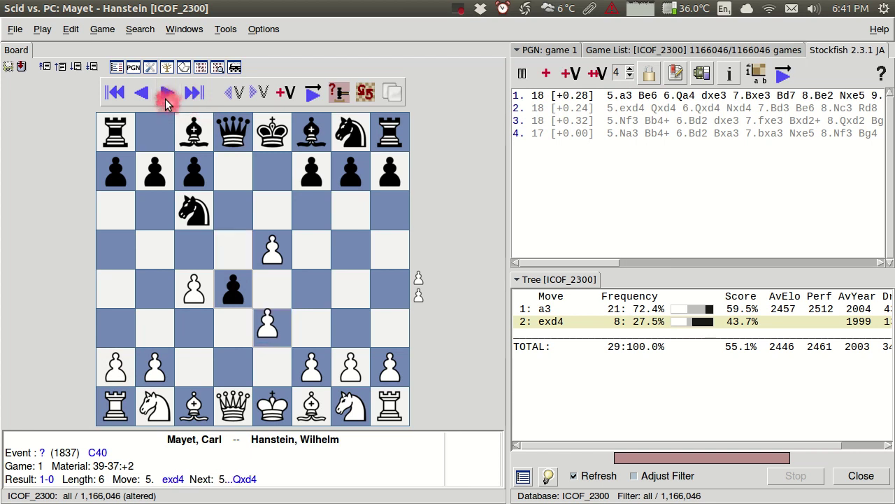
click(165, 100)
click(166, 100)
click(166, 100)
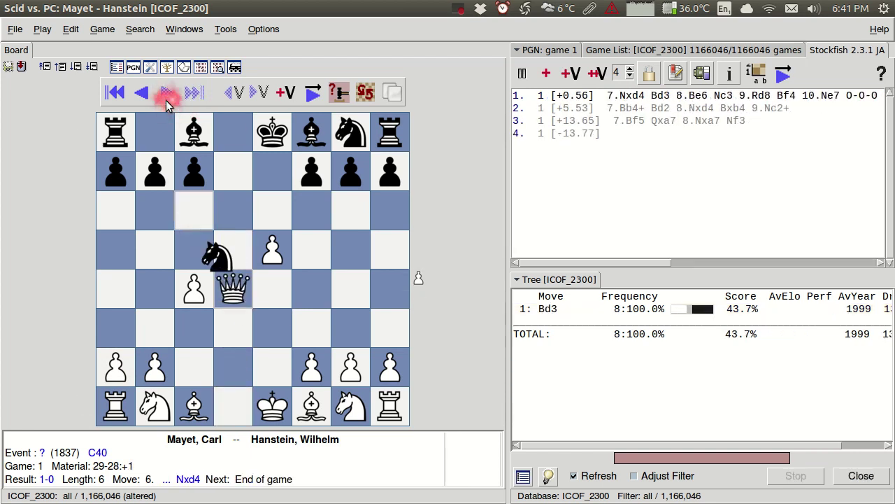